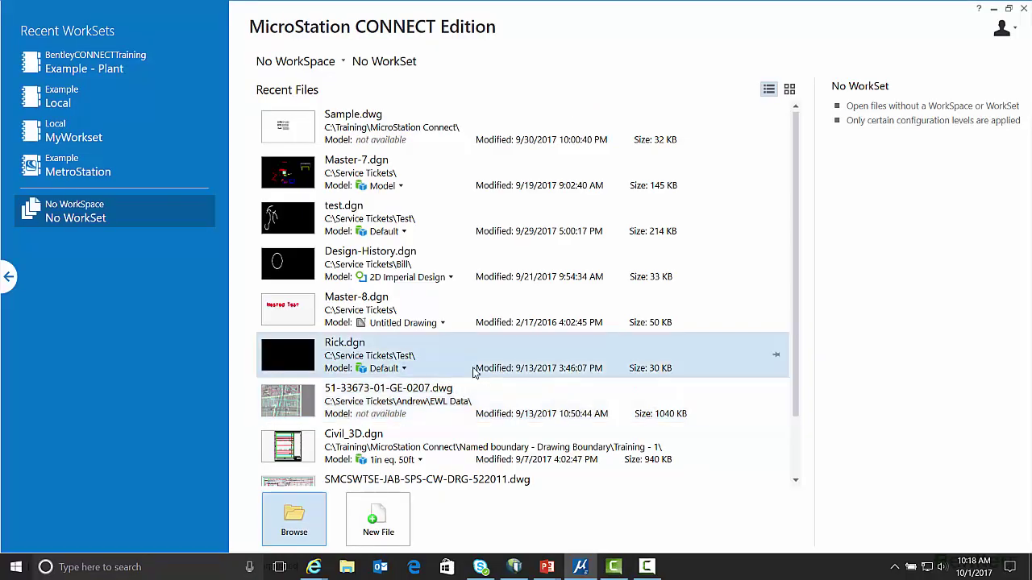
# Open Sample.dwg with the advanced DWG open option Block Attributes as Tags turned on.
pyautogui.click(294, 516)
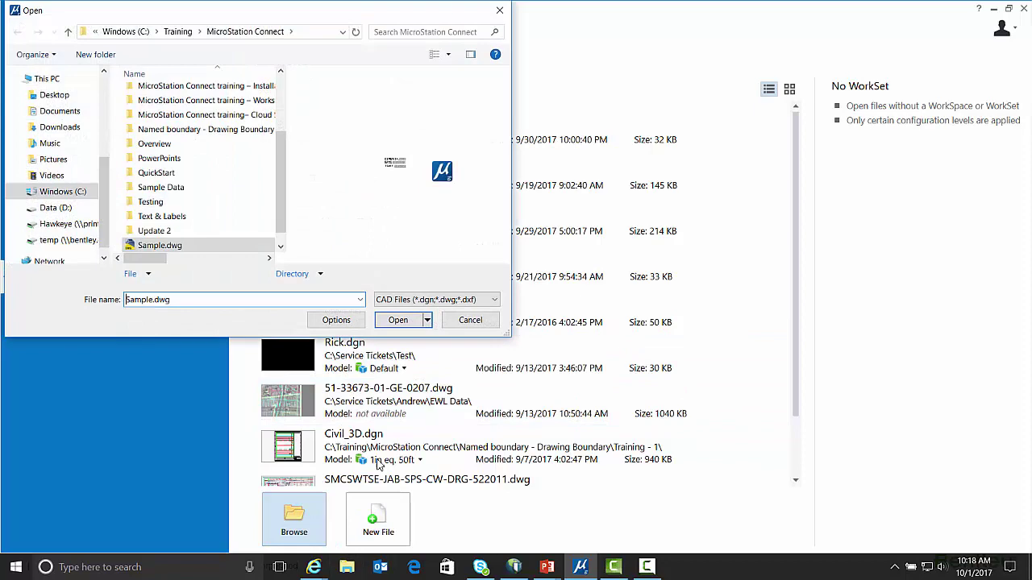
pyautogui.click(338, 320)
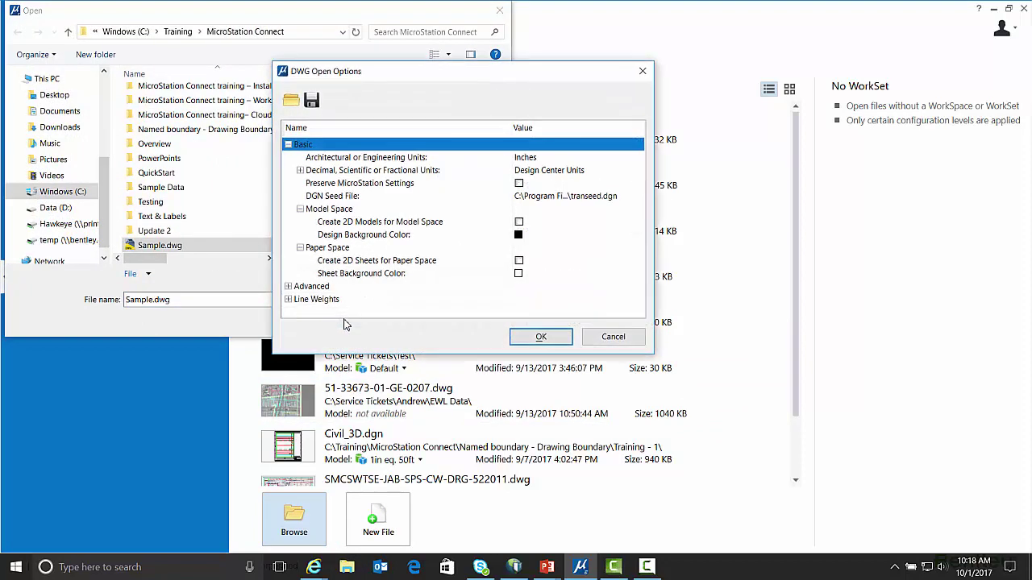
pyautogui.click(288, 286)
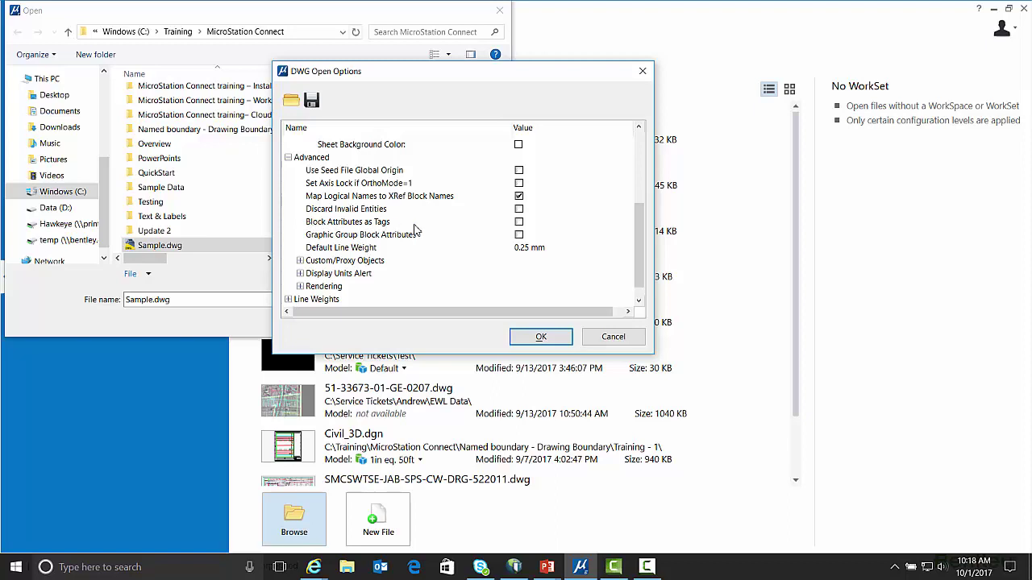
pyautogui.click(518, 223)
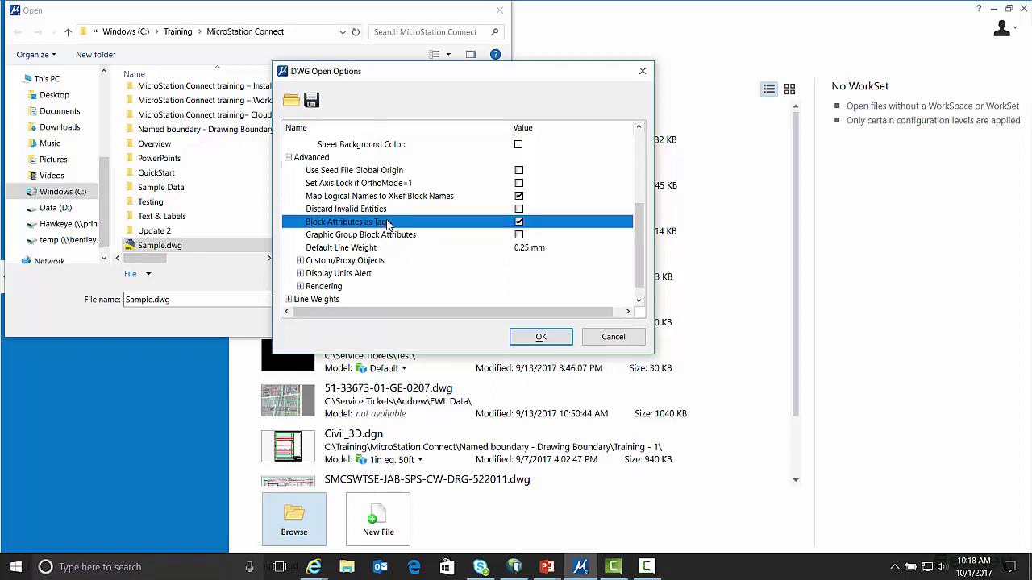
pyautogui.click(540, 339)
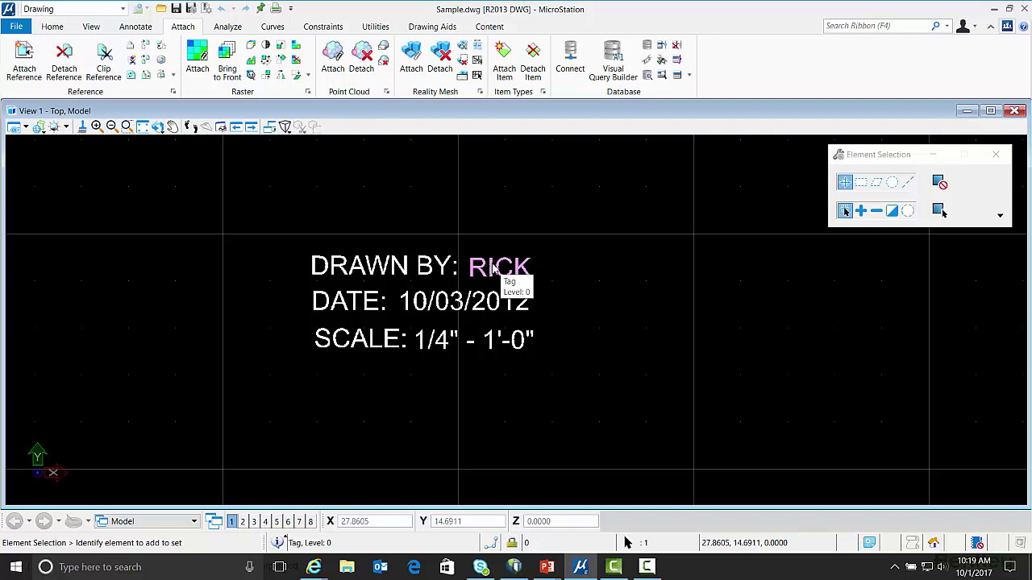
# Examine the title block's PERSON, DATE and SCALE tag values and display settings in the tag editor.
pyautogui.doubleClick(492, 266)
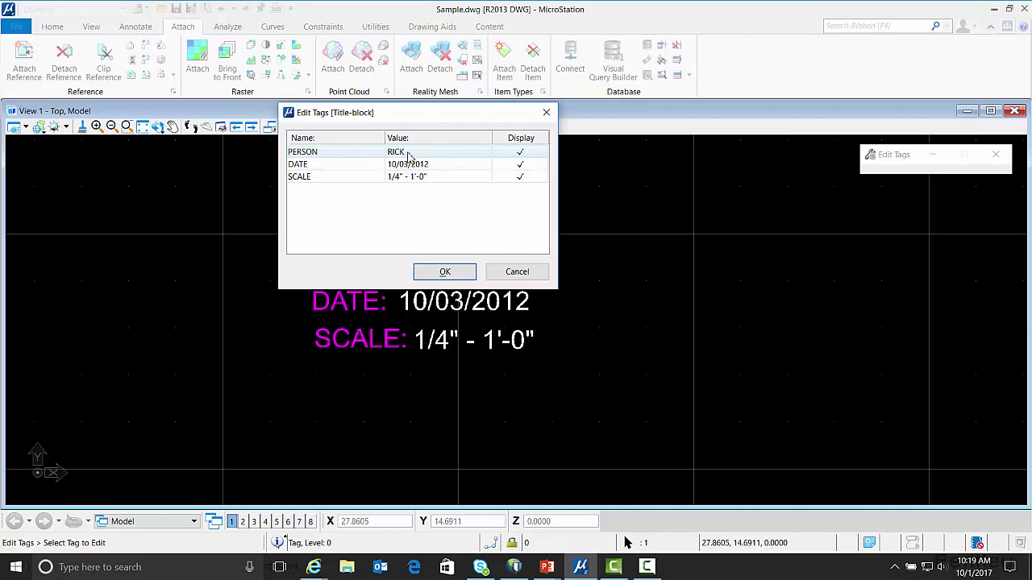
pyautogui.click(400, 178)
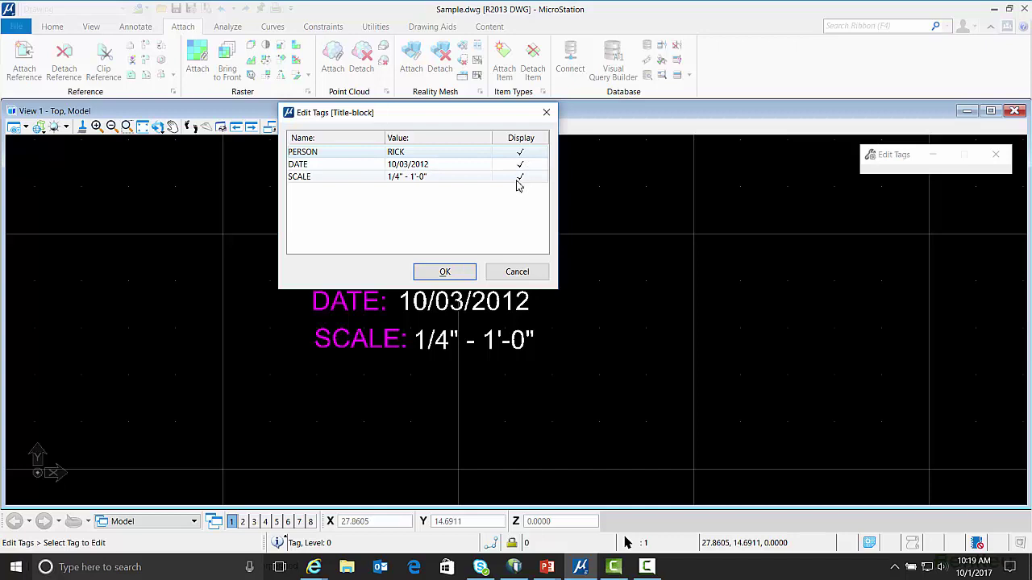
pyautogui.click(441, 272)
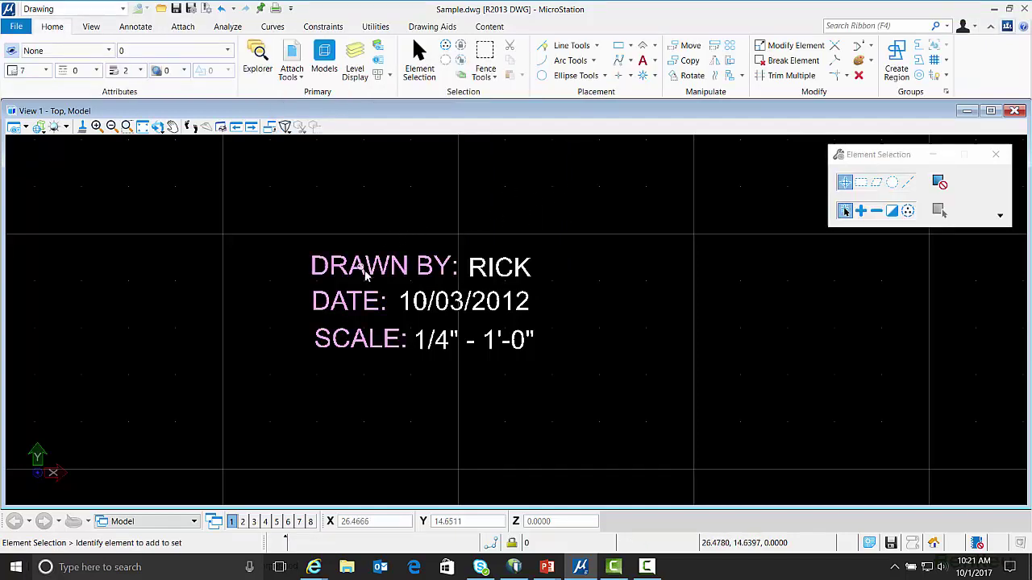
# Examine the Title-block shared cell's associated tags in its properties, including the DATE tag's contents, and clear the selection.
pyautogui.click(369, 272)
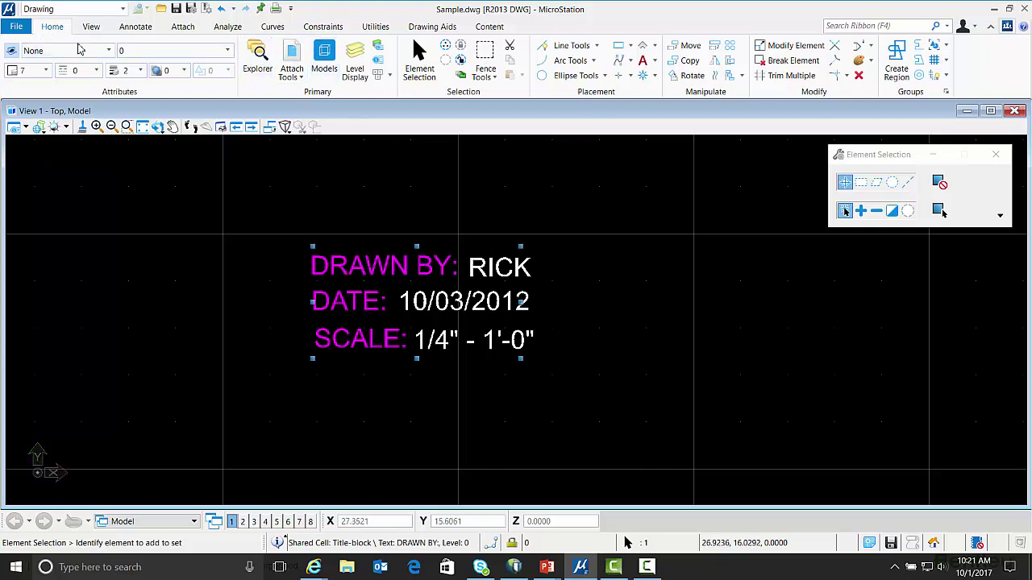
pyautogui.click(394, 78)
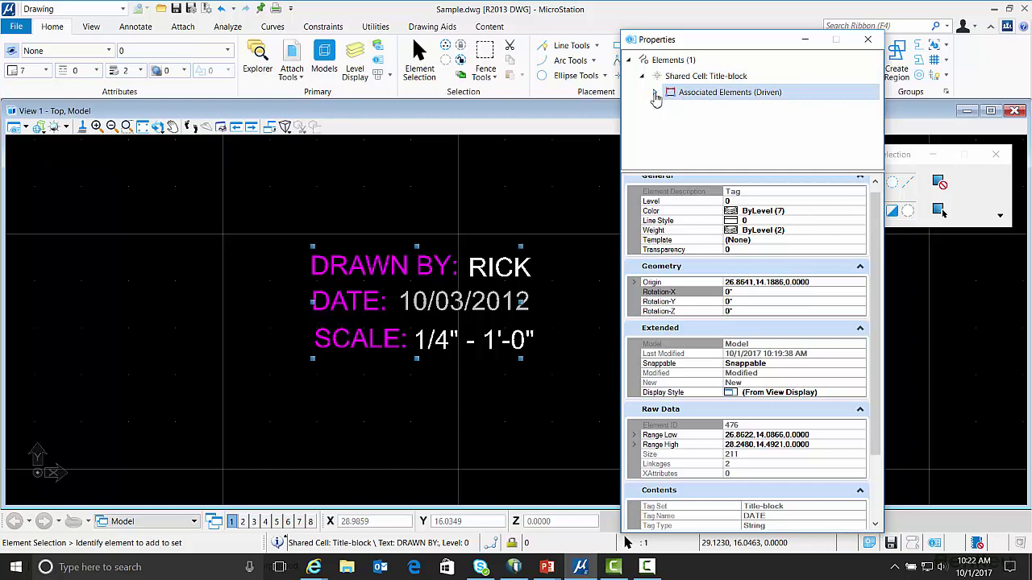
pyautogui.click(655, 93)
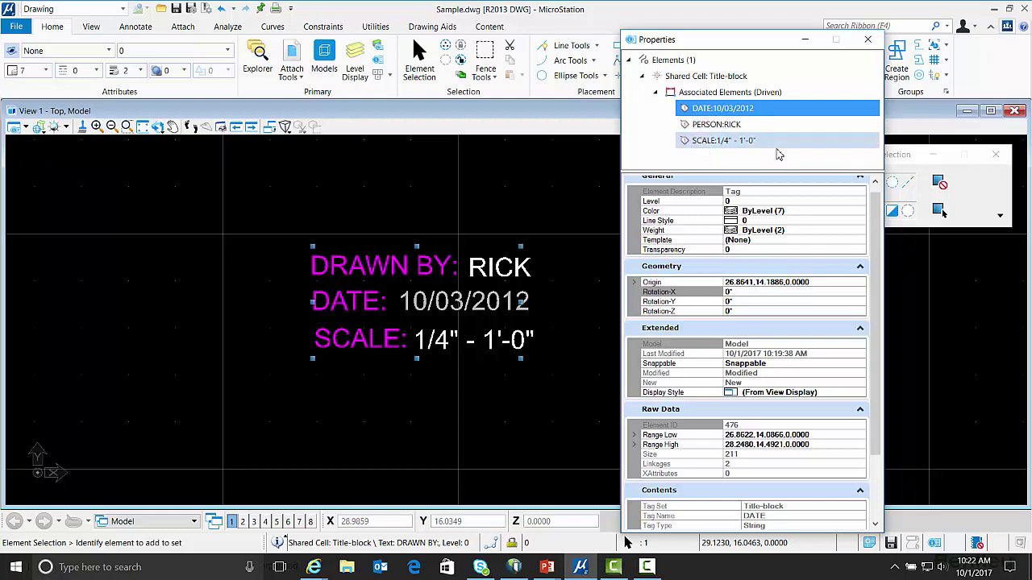
pyautogui.moveTo(882, 229); pyautogui.dragTo(885, 316)
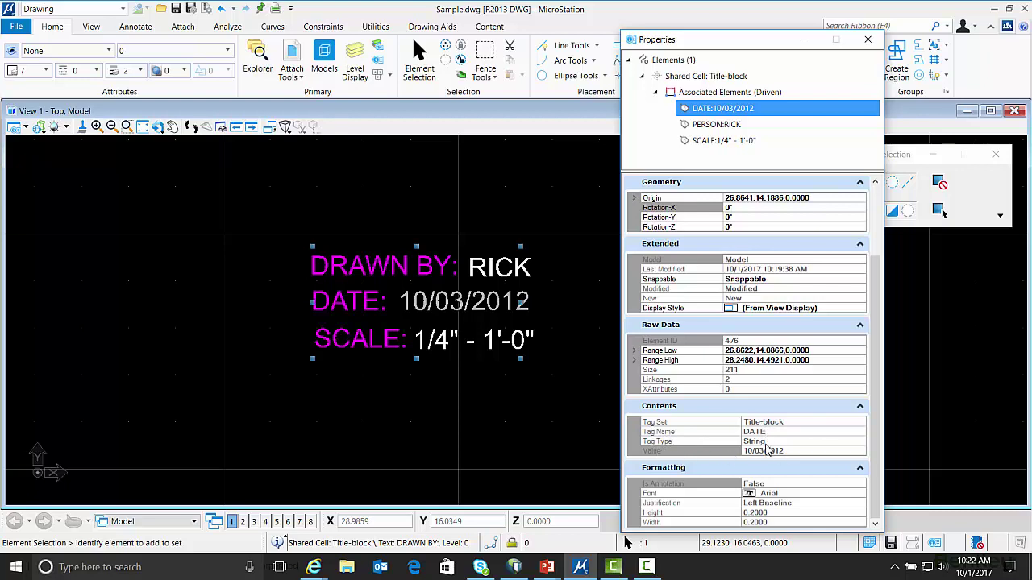
pyautogui.click(262, 185)
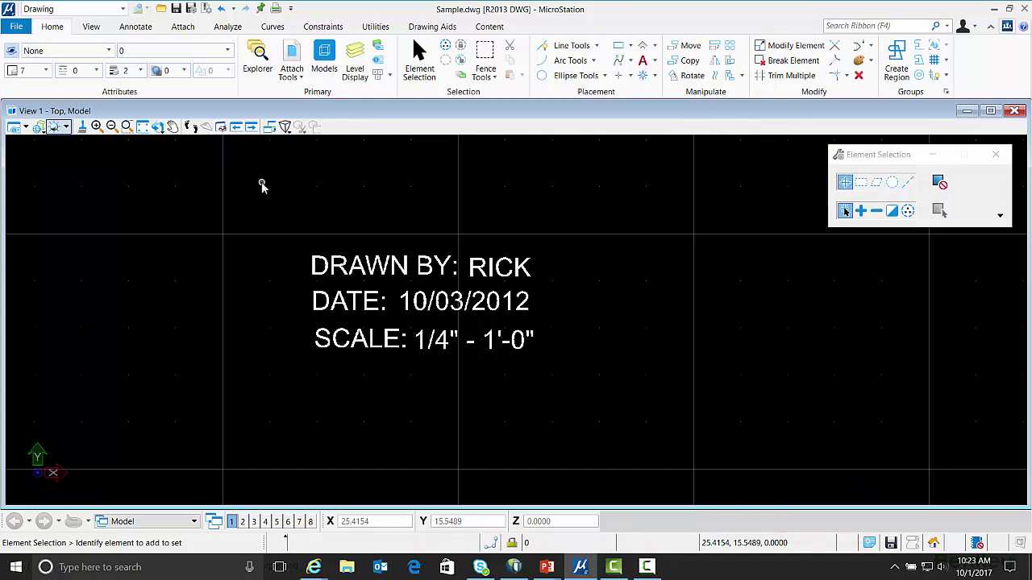
# Close the Sample.dwg drawing and return to the list of recent files.
pyautogui.click(96, 126)
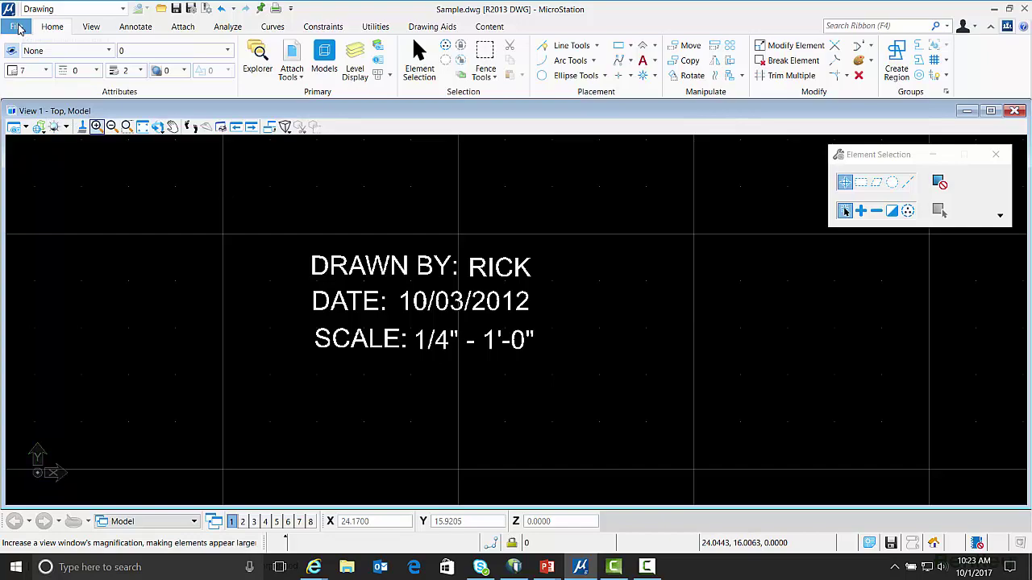
pyautogui.click(18, 27)
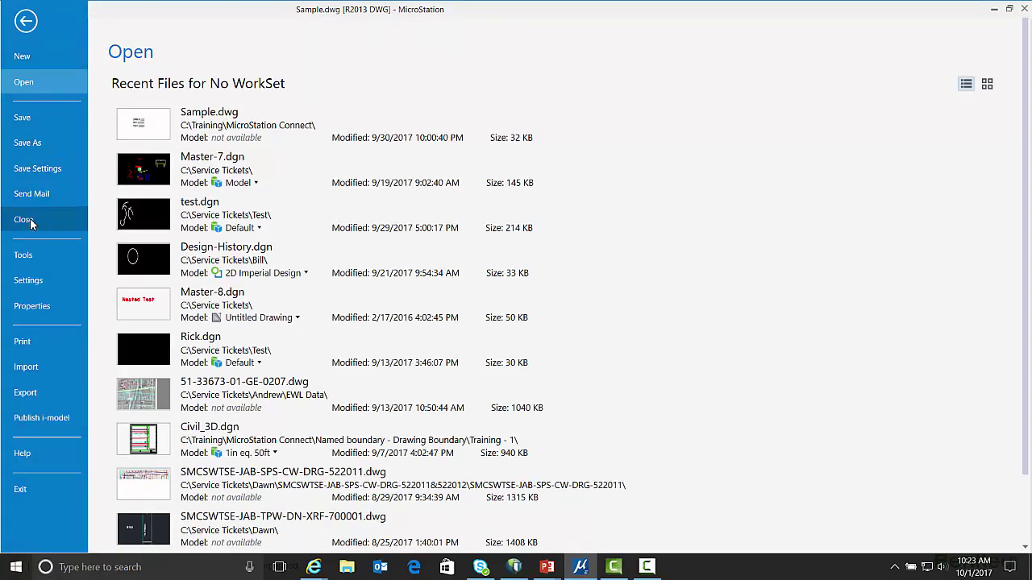
pyautogui.click(31, 221)
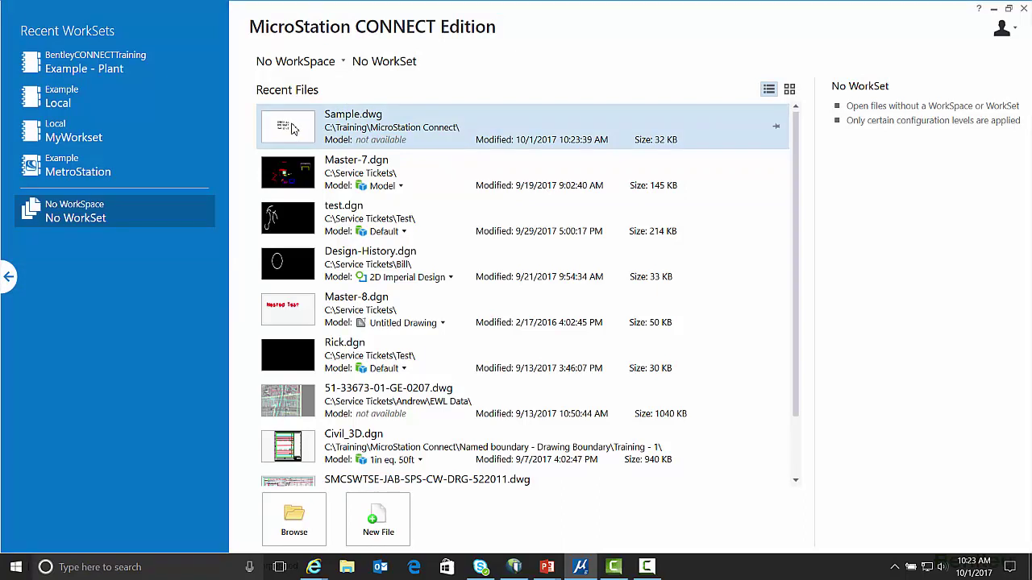
# Turn off Block Attributes as Tags in the DWG open options for Sample.dwg and reopen the drawing.
pyautogui.rightClick(292, 129)
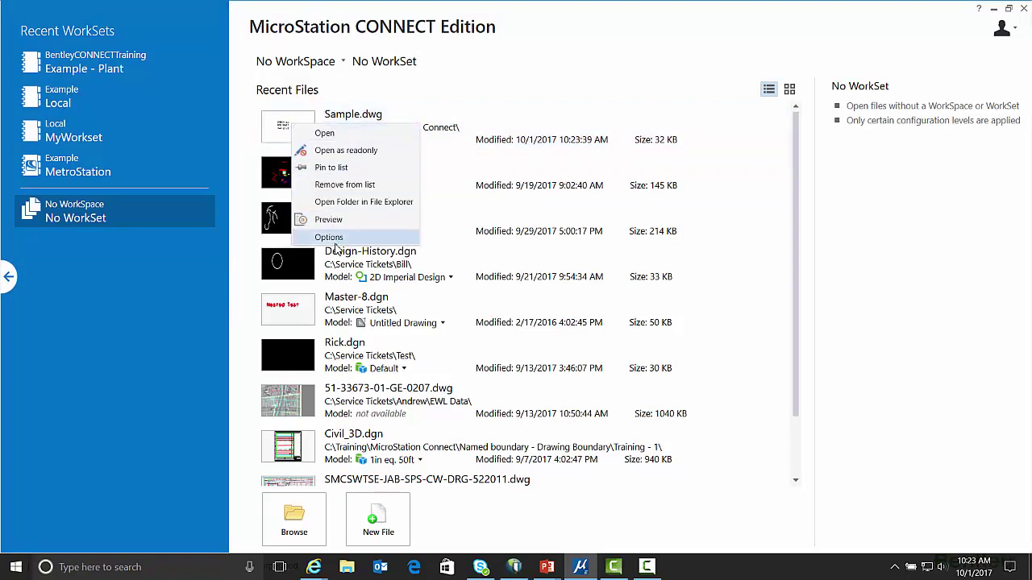
pyautogui.click(329, 238)
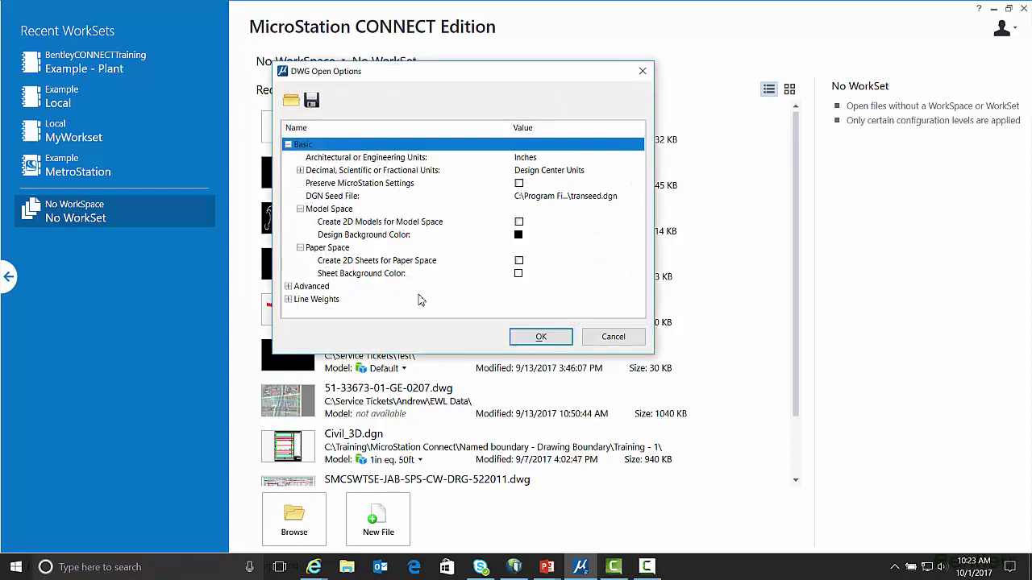
pyautogui.click(289, 288)
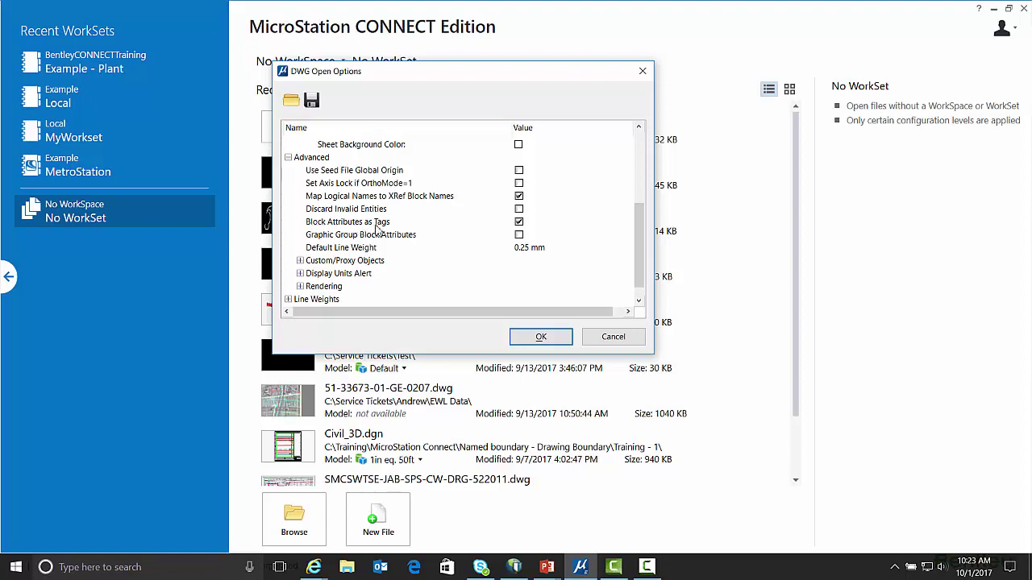
pyautogui.click(520, 224)
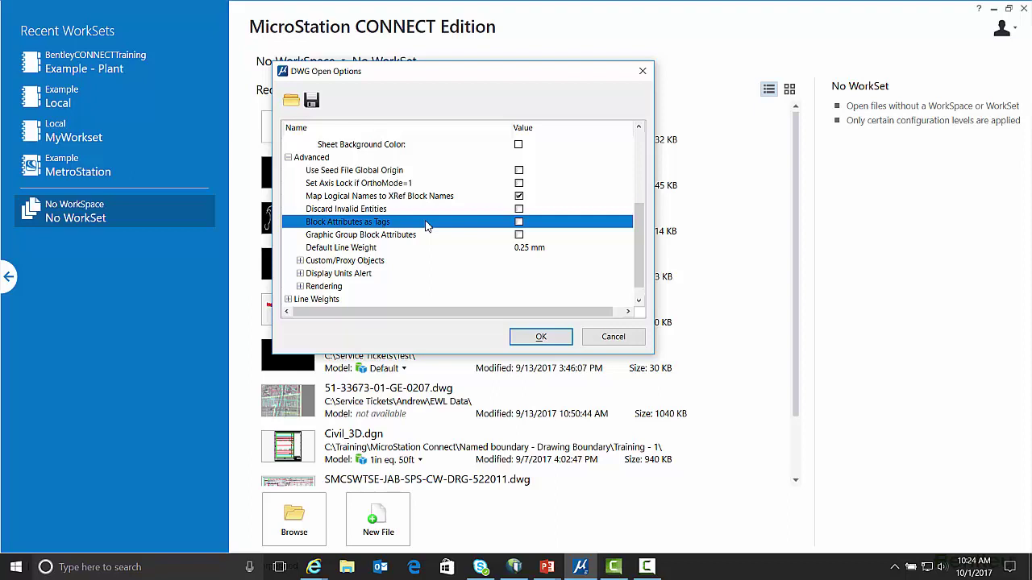
pyautogui.click(541, 339)
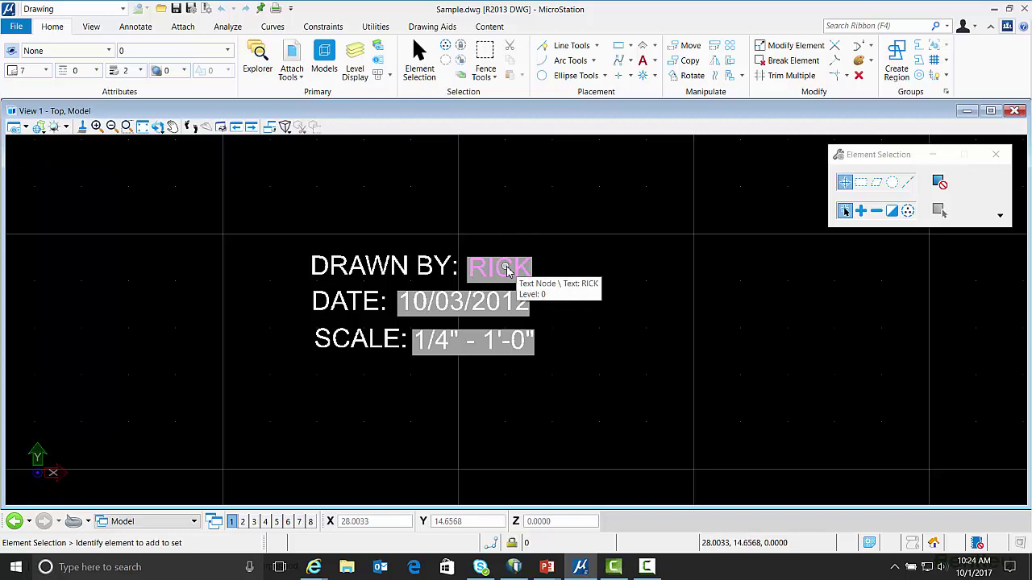
# Select the whole title block, examine the Title-block item attached to its shared cell in the properties, and clear the selection.
pyautogui.moveTo(632, 173); pyautogui.dragTo(359, 380)
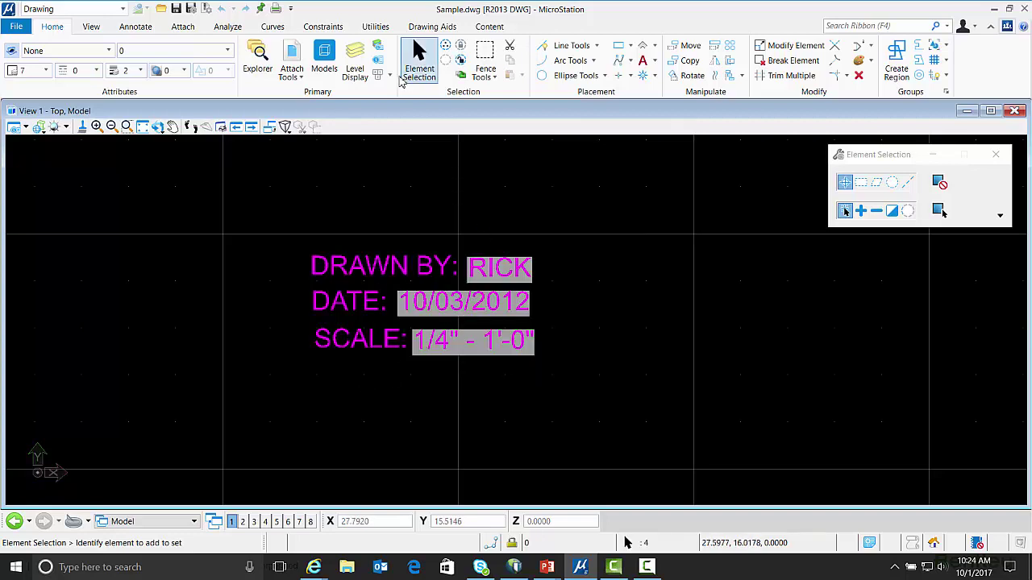
pyautogui.click(377, 61)
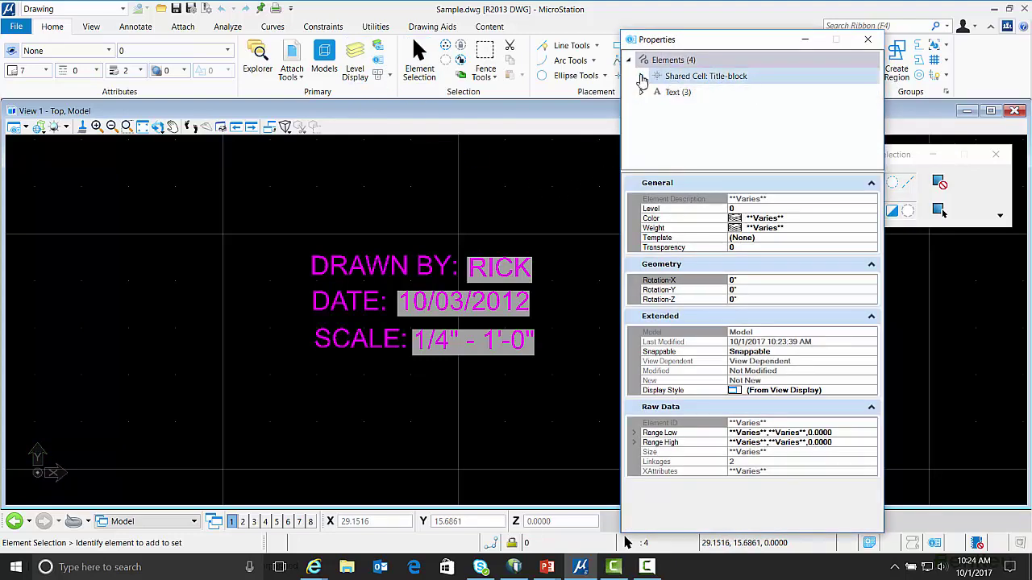
pyautogui.click(641, 77)
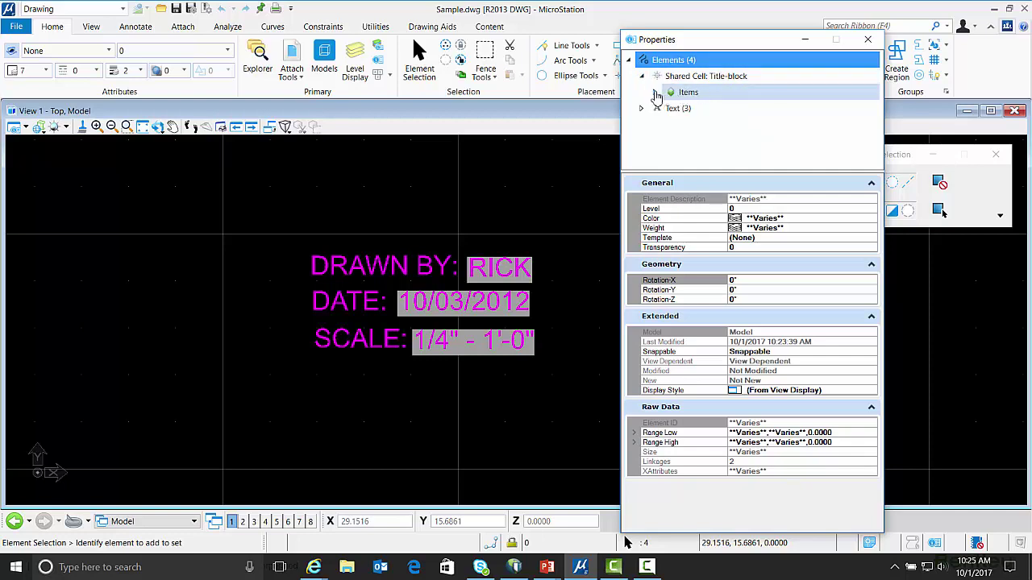
pyautogui.click(655, 92)
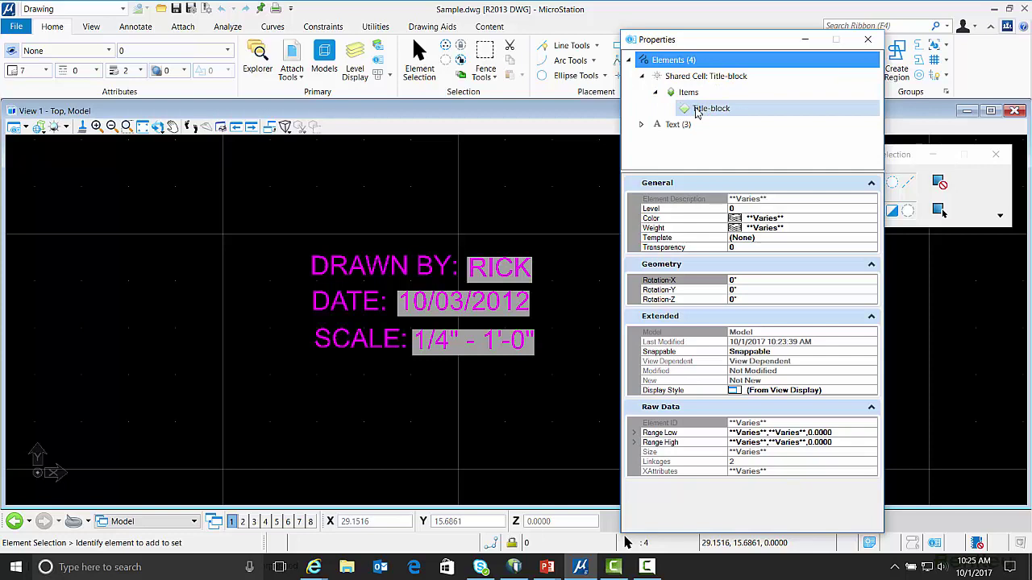
pyautogui.click(706, 110)
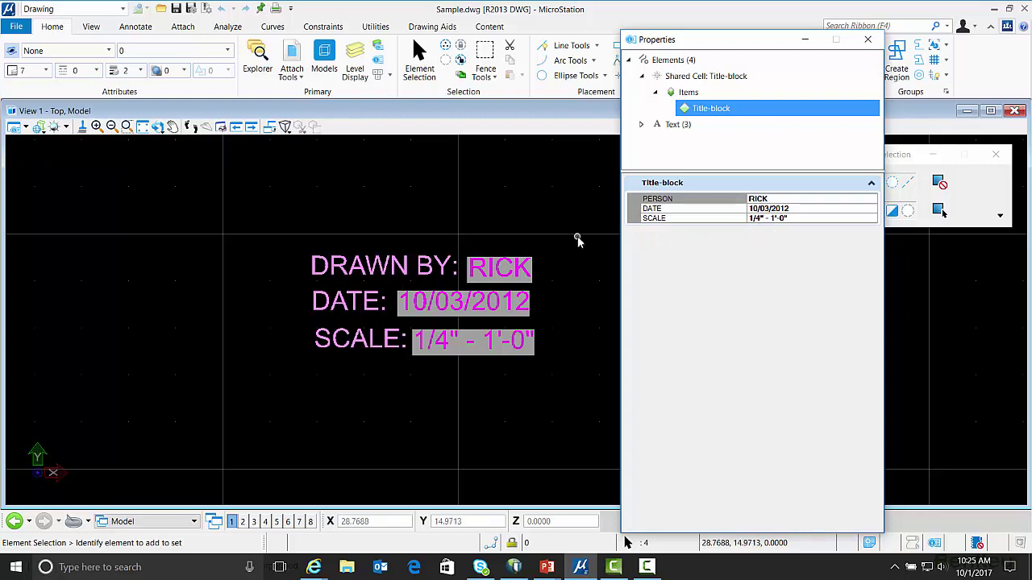
pyautogui.click(562, 198)
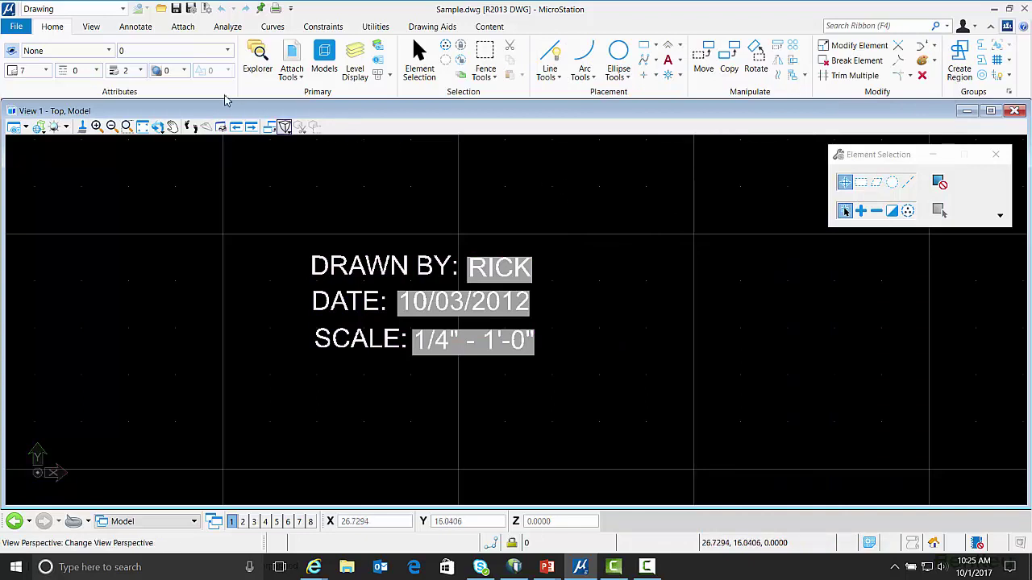
# Examine the PERSON property definition of the Title-block item type under DWG Attribute Definitions, and close the item types.
pyautogui.click(183, 29)
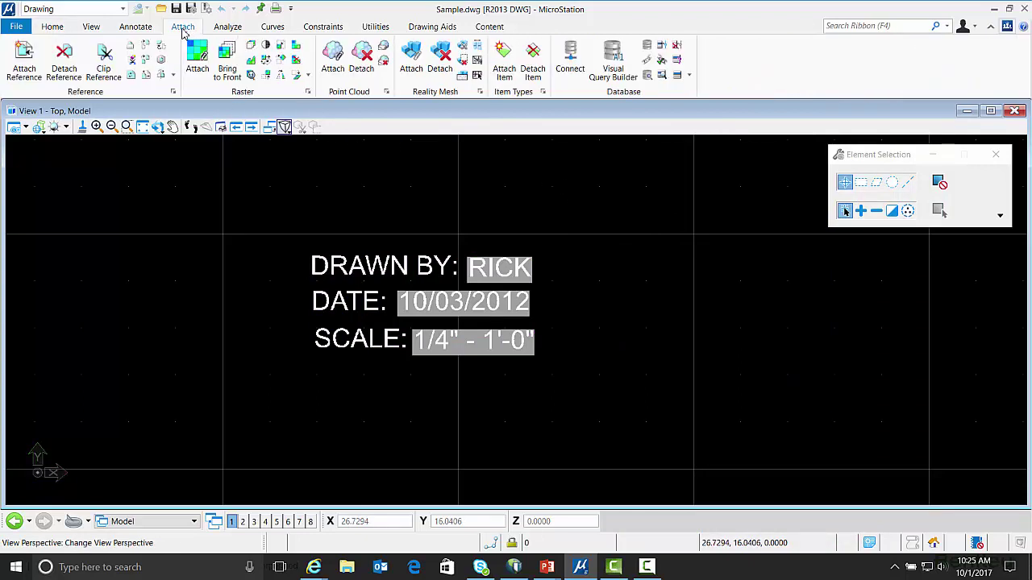
pyautogui.click(543, 92)
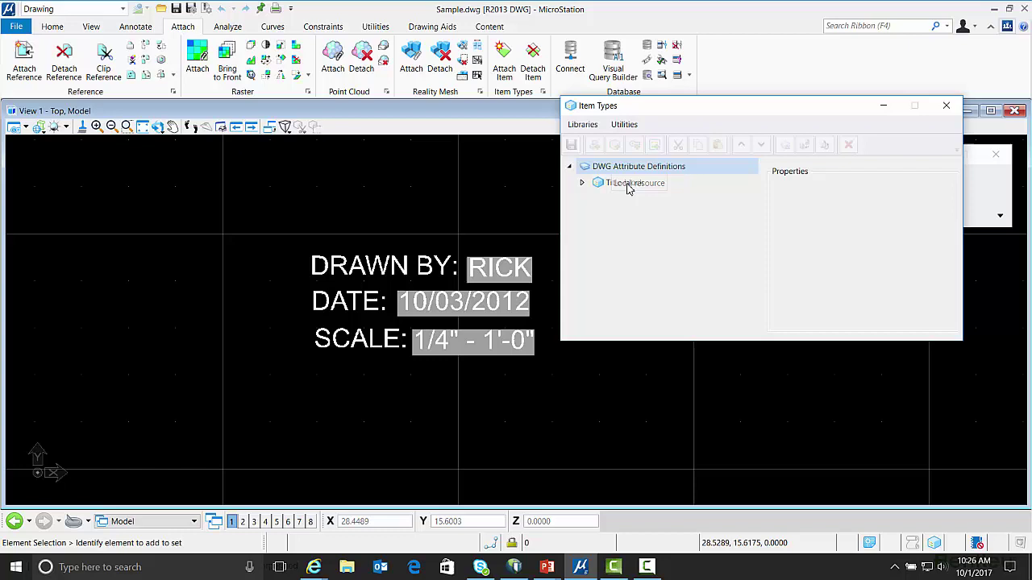
pyautogui.click(583, 184)
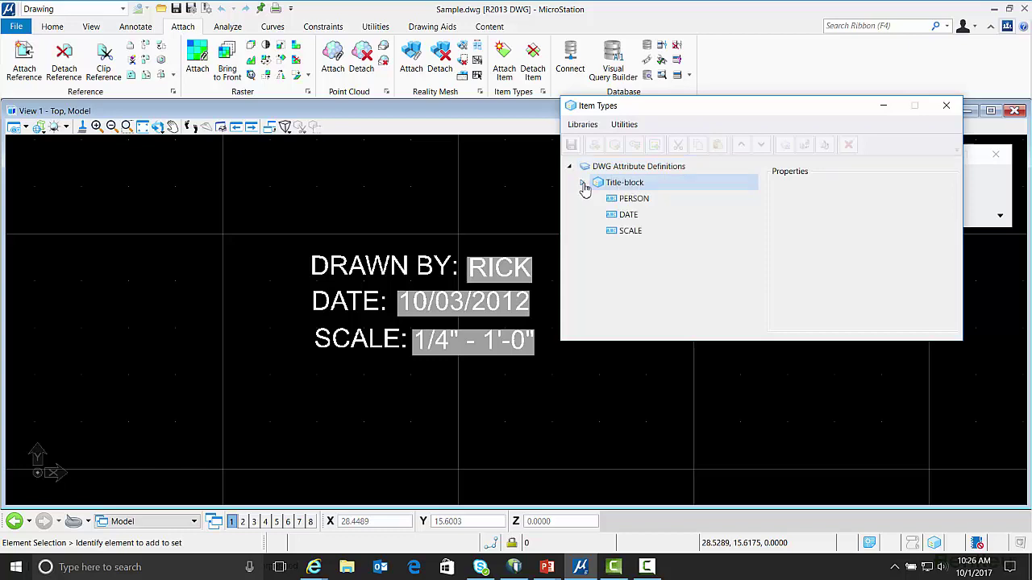
pyautogui.click(634, 201)
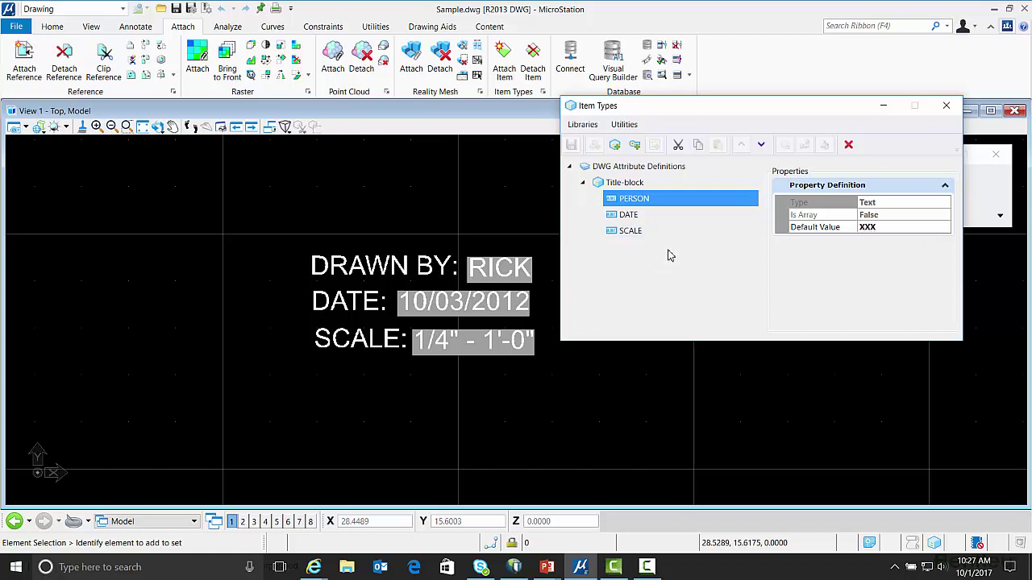
pyautogui.click(947, 109)
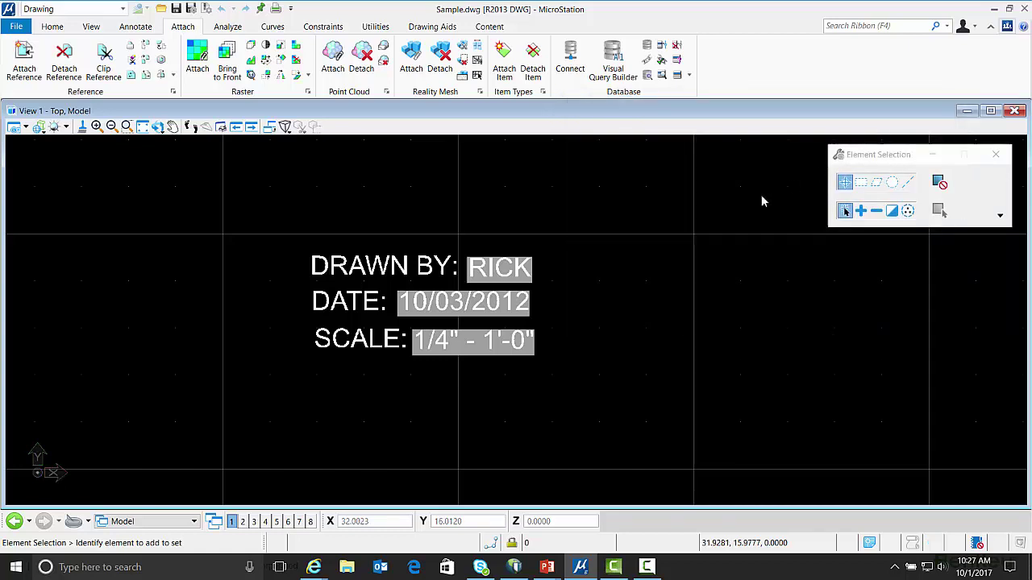